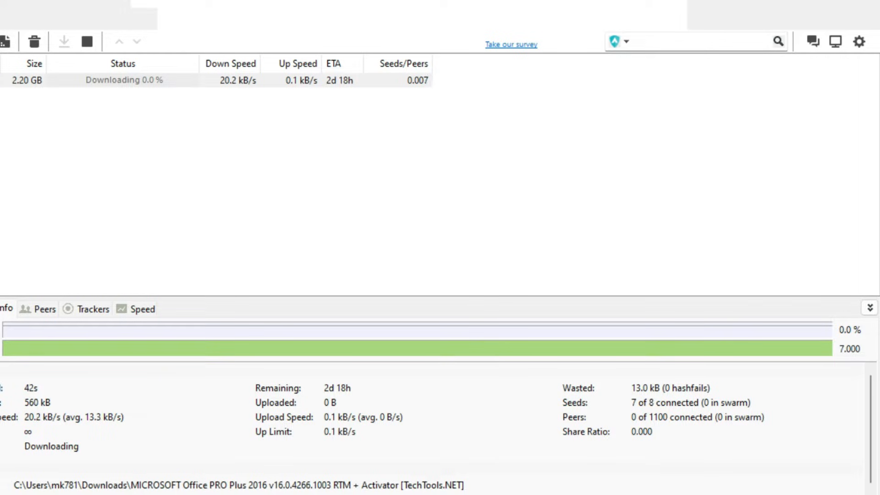
# Step: Stop the 2.20 GB torrent that is downloading
pyautogui.rightClick(11, 82)
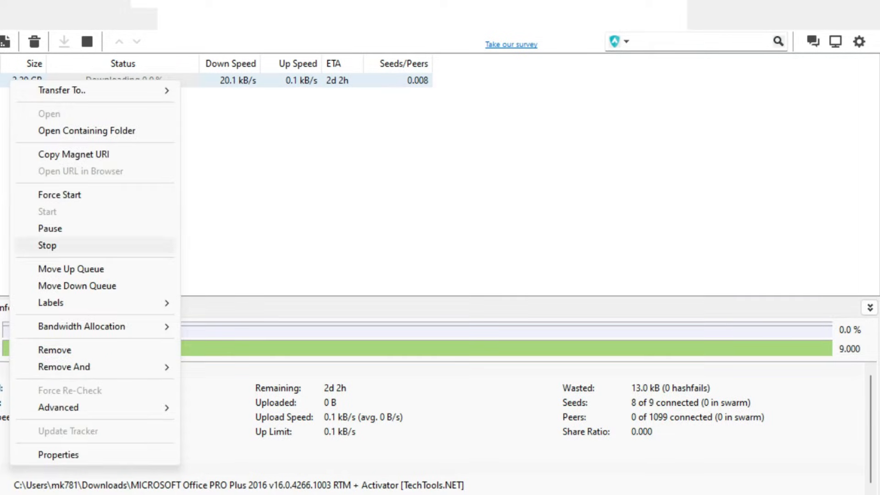
pyautogui.click(47, 245)
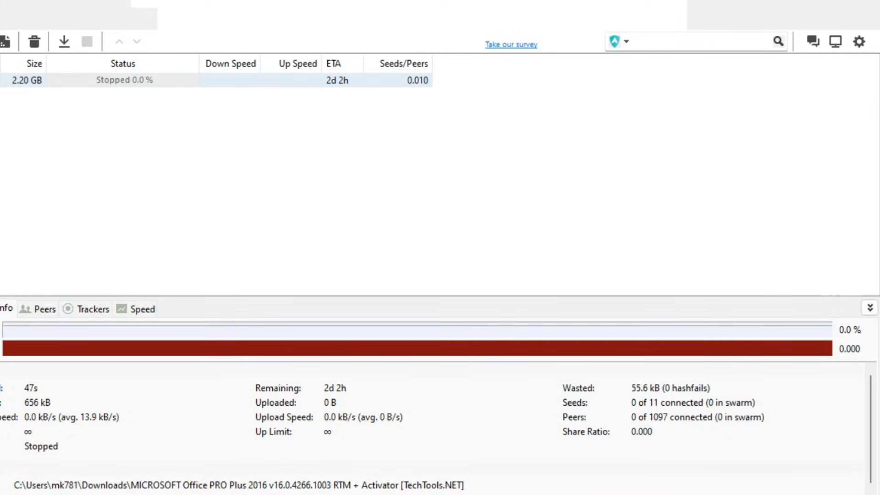
# Step: In the connection preferences, set the incoming connection port to 46550 and enable UPnP and NAT-PMP port mapping
pyautogui.hotkey('ctrl', 'p')
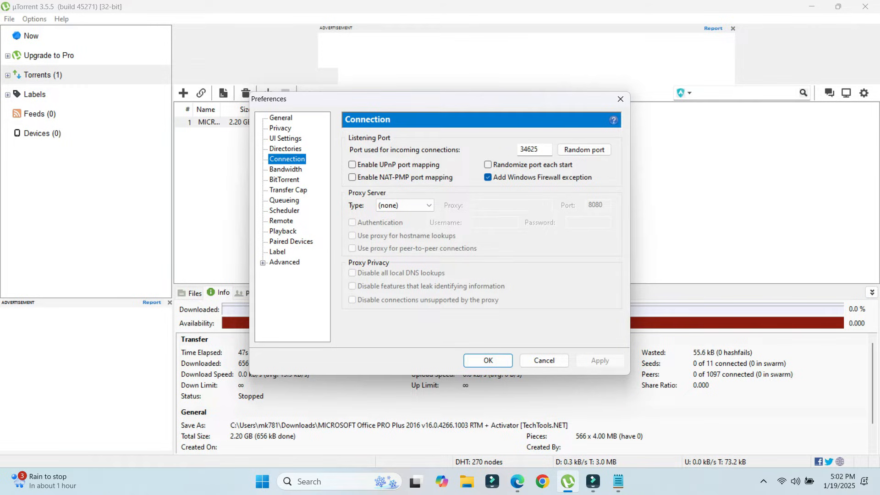
pyautogui.press('Tab')
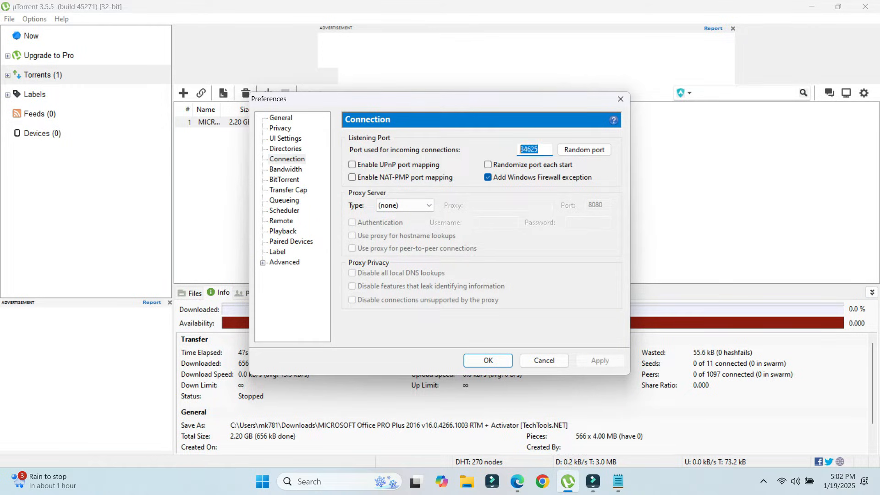
pyautogui.write('46550')
pyautogui.hotkey('shift', 'Left')
pyautogui.hotkey('shift', 'Left')
pyautogui.hotkey('shift', 'Left')
pyautogui.hotkey('shift', 'Left')
pyautogui.hotkey('shift', 'Left')
pyautogui.press('Right')
pyautogui.click(352, 164)
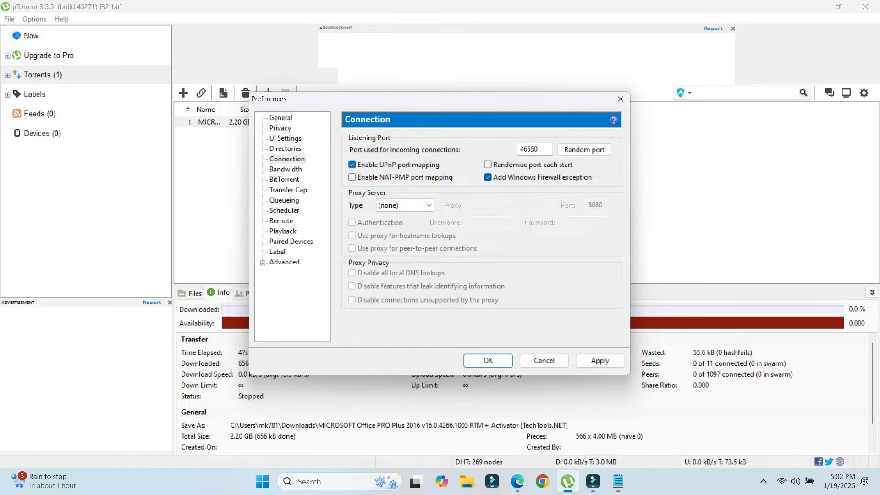
pyautogui.click(352, 177)
# Step: In the bandwidth preferences, set the global maximum upload rate to 10 kB/s and the maximum download rate to 0 (unlimited)
pyautogui.click(285, 169)
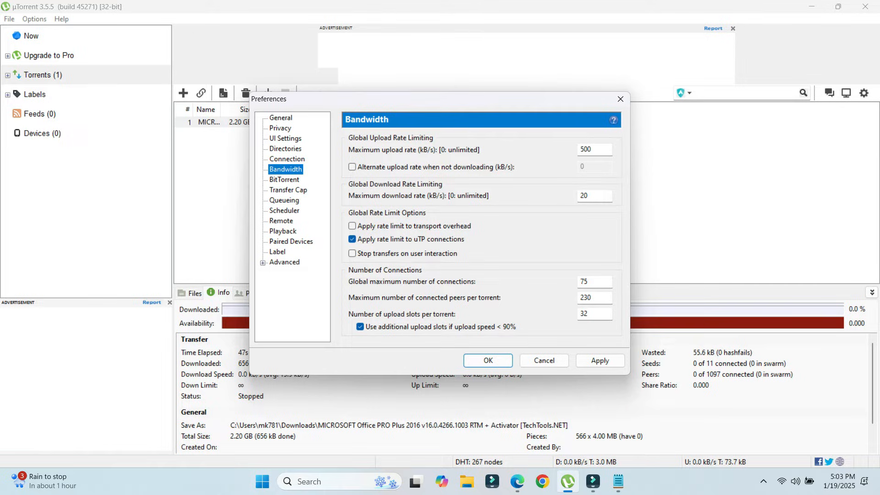
pyautogui.press('Tab')
pyautogui.write('10')
pyautogui.hotkey('ctrl', 'a')
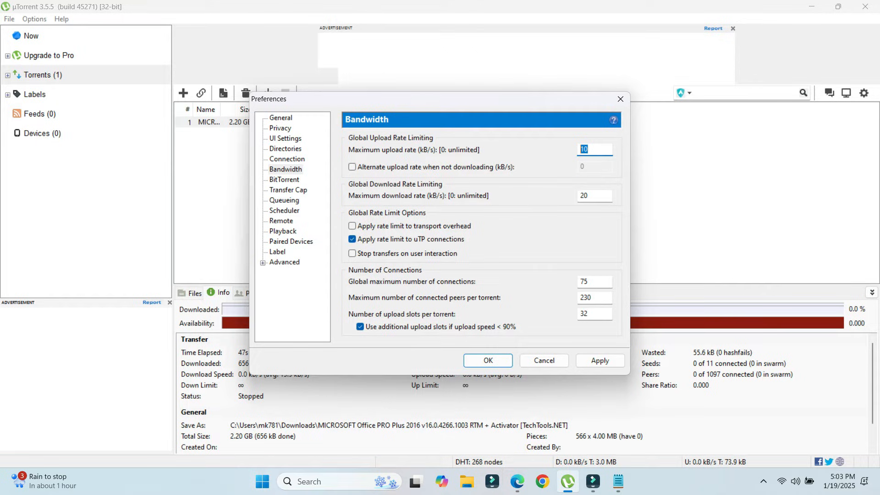
pyautogui.doubleClick(584, 196)
pyautogui.write('0')
# Step: Set the global maximum number of connections to 2350, connected peers per torrent to 700 and upload slots per torrent to 4
pyautogui.doubleClick(585, 281)
pyautogui.write('2350')
pyautogui.hotkey('ctrl', 'a')
pyautogui.click(591, 297)
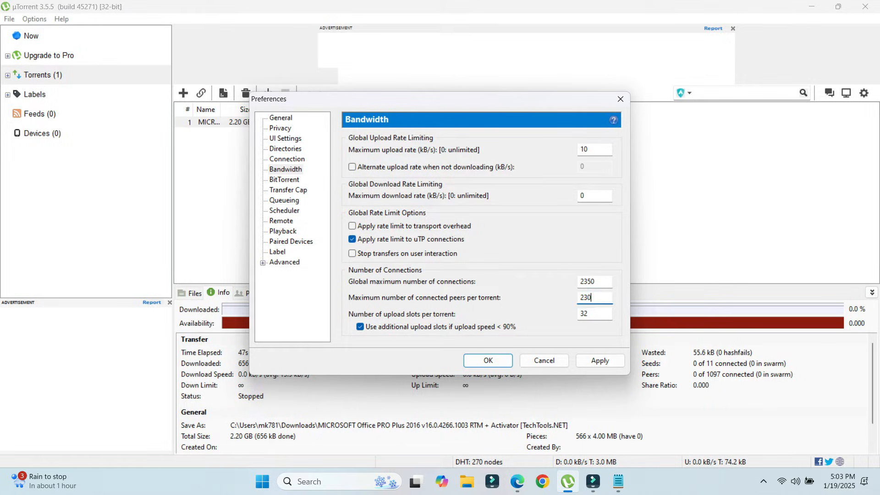
pyautogui.hotkey('ctrl', 'a')
pyautogui.write('700')
pyautogui.hotkey('ctrl', 'a')
pyautogui.click(592, 298)
pyautogui.press('Tab')
pyautogui.write('4')
pyautogui.hotkey('shift', 'Tab')
pyautogui.hotkey('shift', 'Tab')
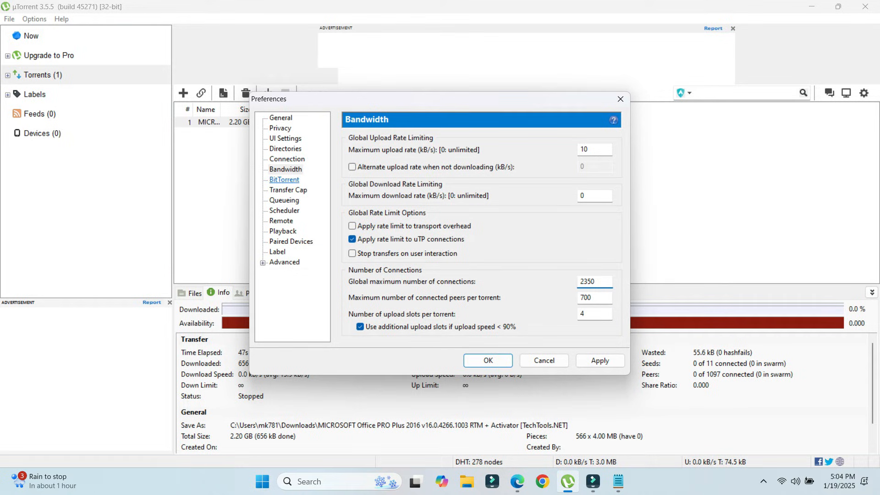
# Step: In the queueing preferences, set the maximum number of active torrents to 4 and the maximum number of active downloads to 3
pyautogui.click(284, 180)
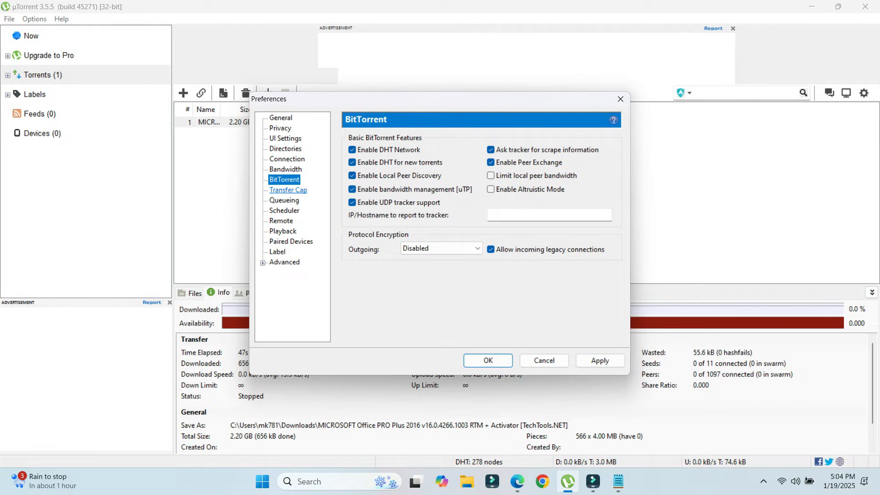
pyautogui.click(287, 190)
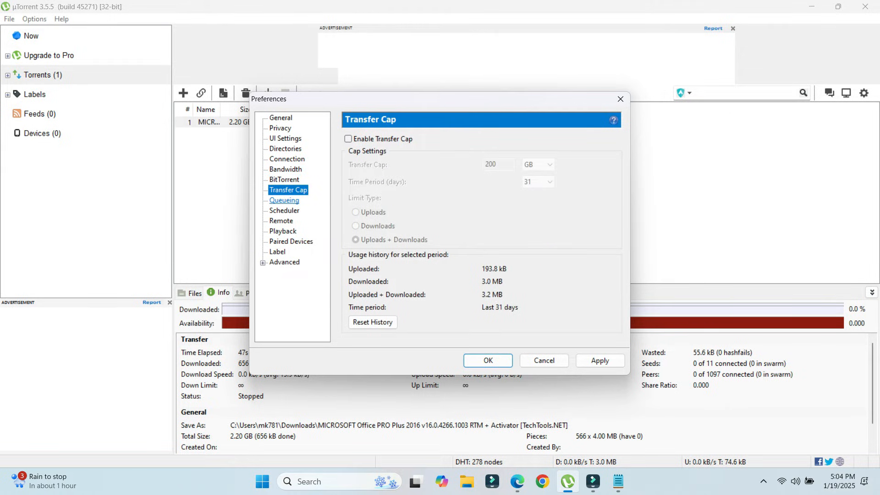
pyautogui.click(284, 200)
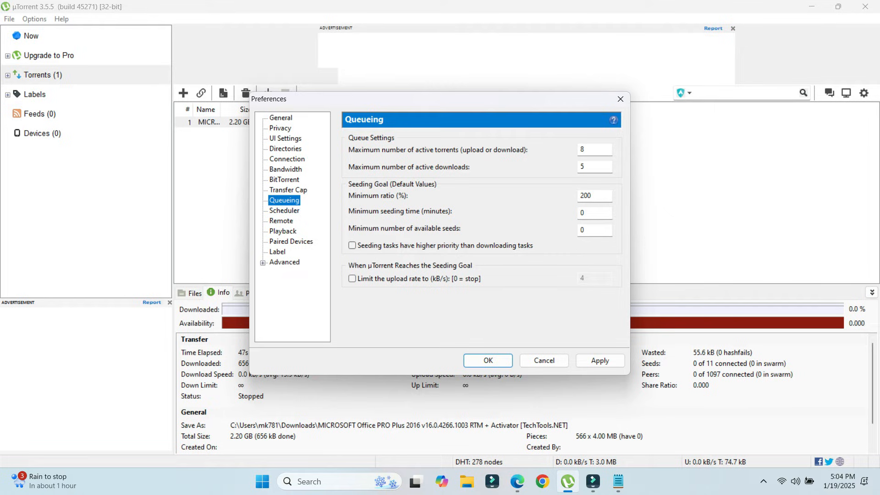
pyautogui.press('Tab')
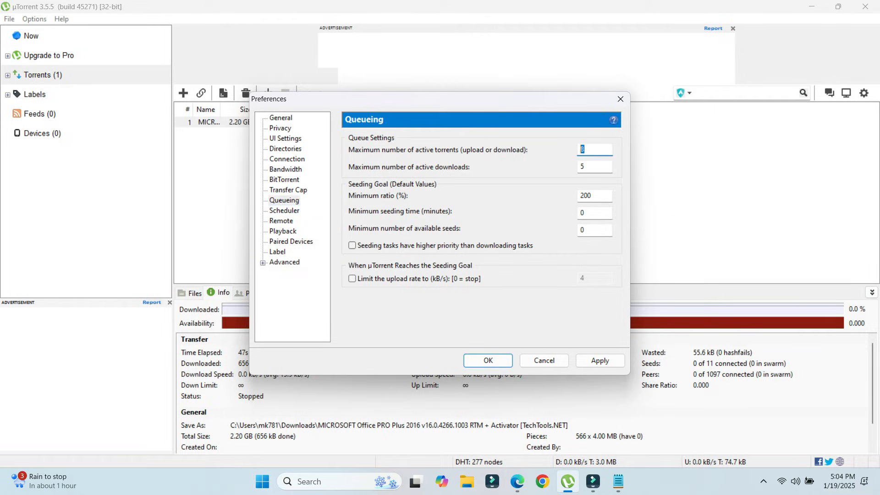
pyautogui.write('3')
pyautogui.hotkey('ctrl', 'a')
pyautogui.write('4')
pyautogui.press('Tab')
pyautogui.write('3')
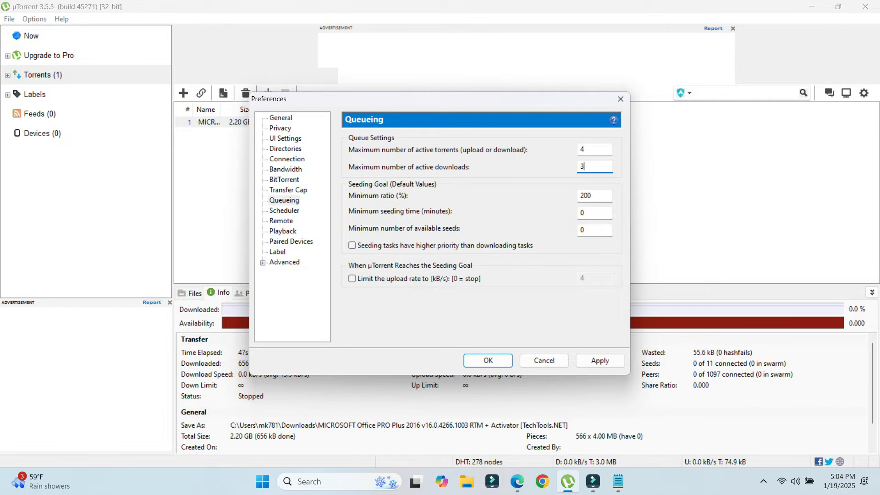
# Step: Set the advanced option bt.connect_speed to 80
pyautogui.click(284, 262)
pyautogui.click(378, 230)
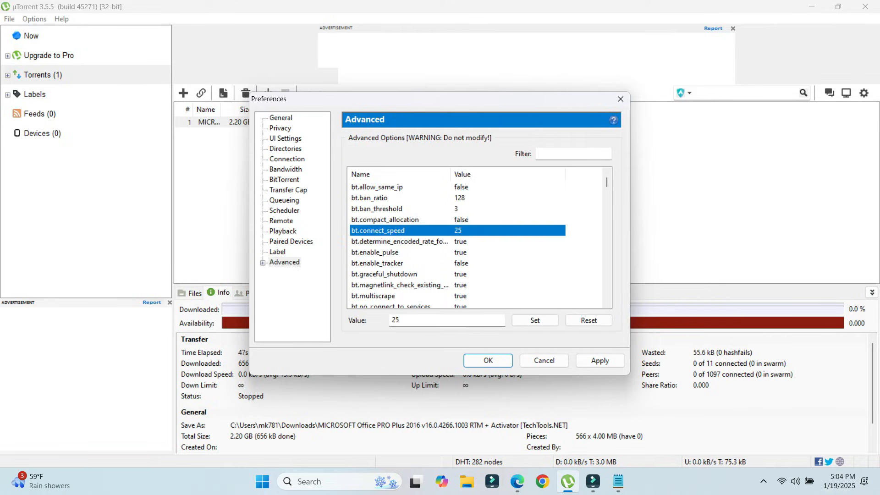
pyautogui.press('Tab')
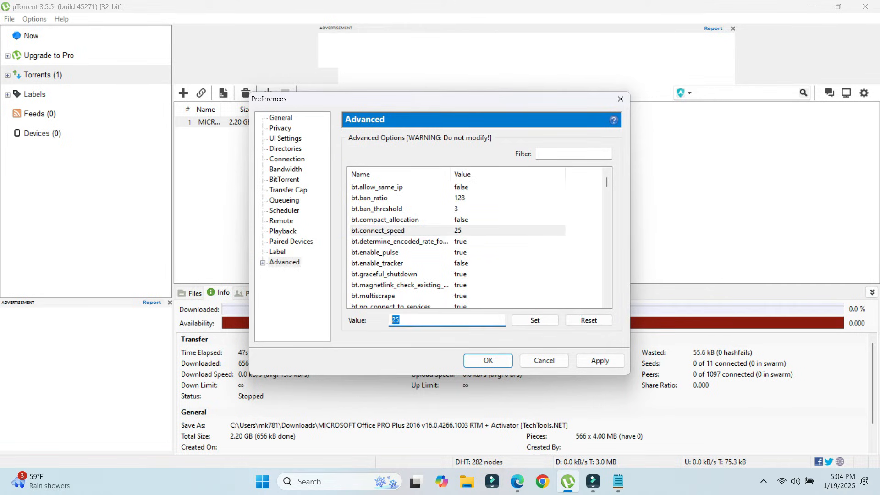
pyautogui.write('80')
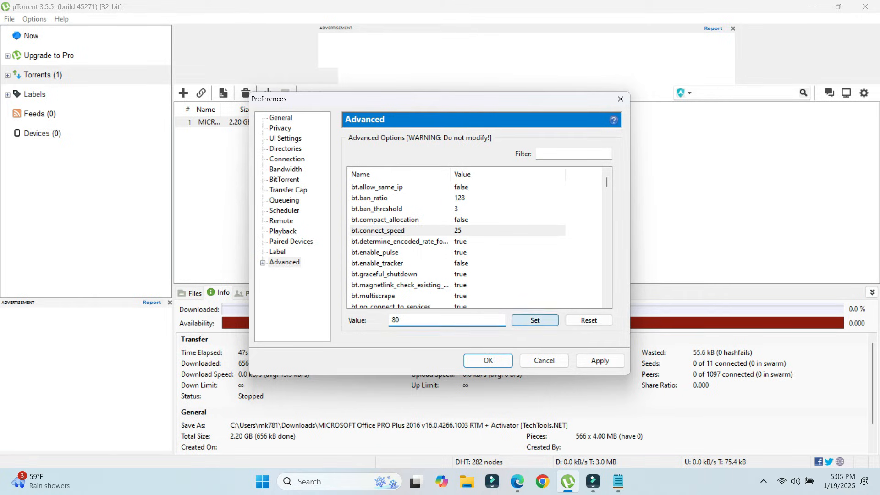
pyautogui.click(535, 319)
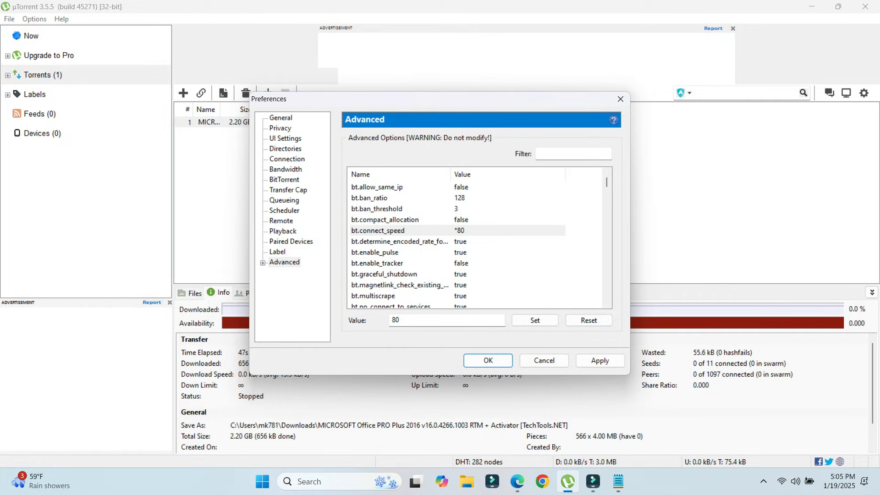
# Step: Filter the advanced options by "rss", set rss.update_interval to 95, and apply and close the preferences
pyautogui.click(384, 274)
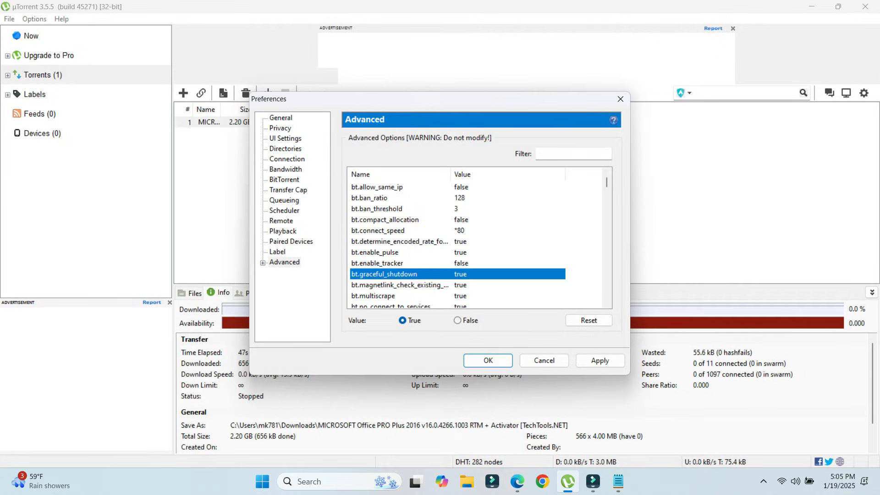
pyautogui.click(377, 187)
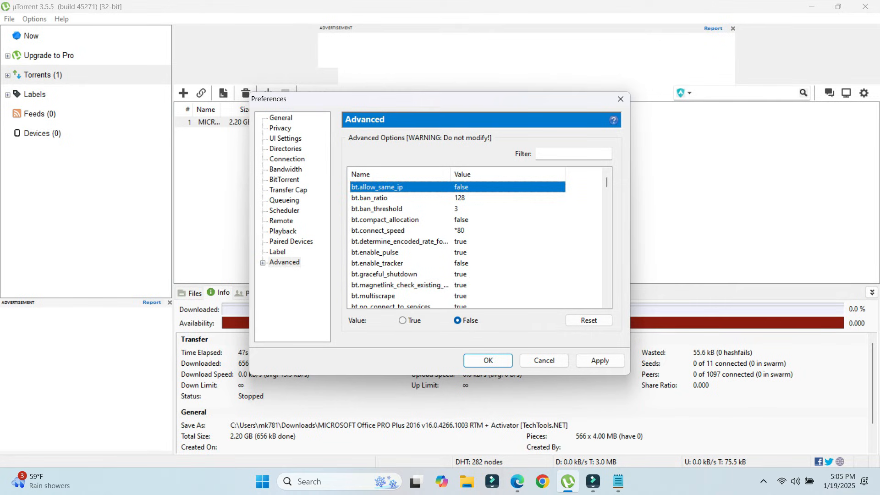
pyautogui.click(573, 154)
pyautogui.write('rss')
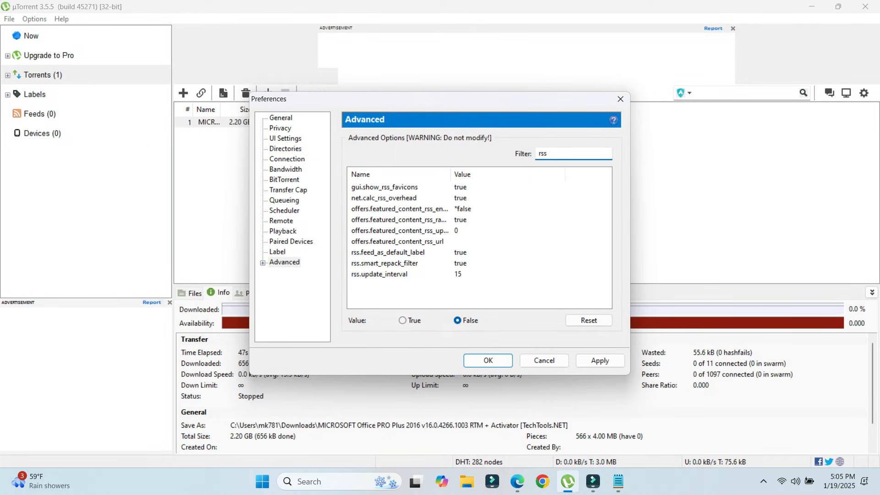
pyautogui.click(389, 274)
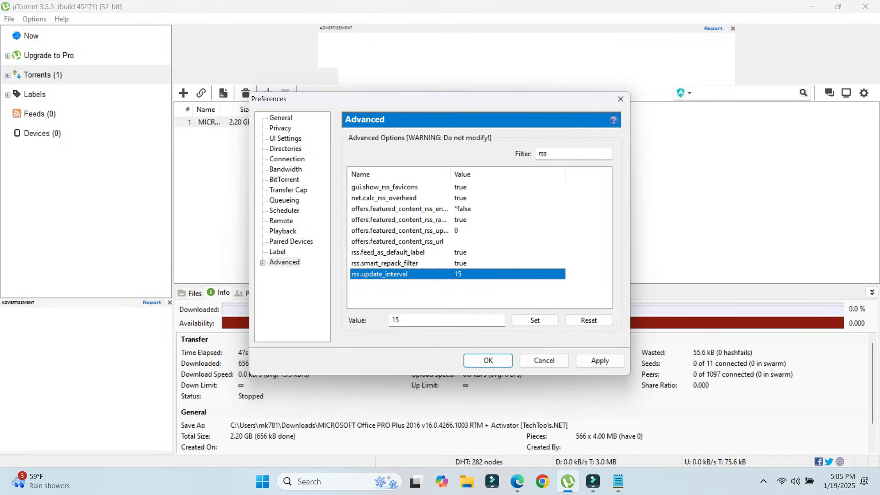
pyautogui.press('Tab')
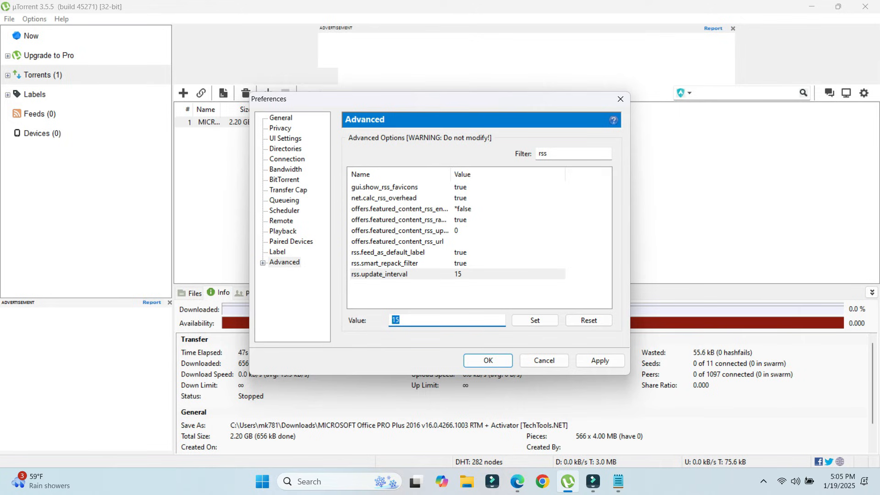
pyautogui.write('95')
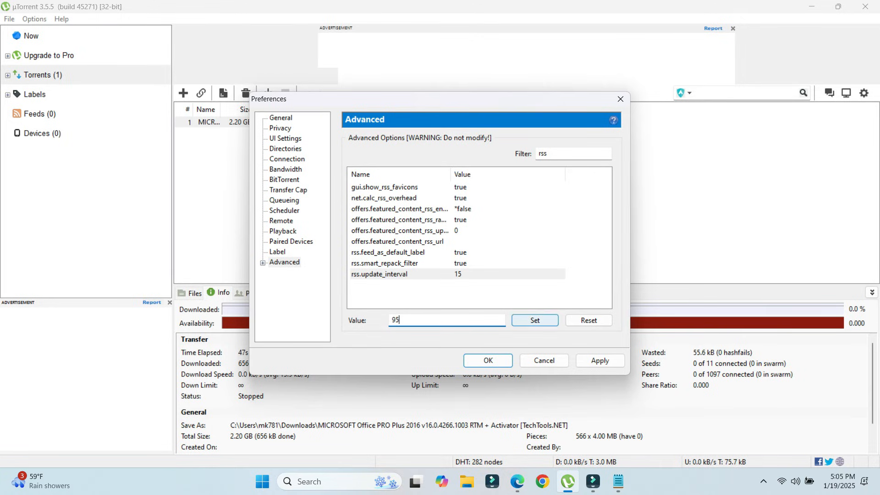
pyautogui.click(535, 320)
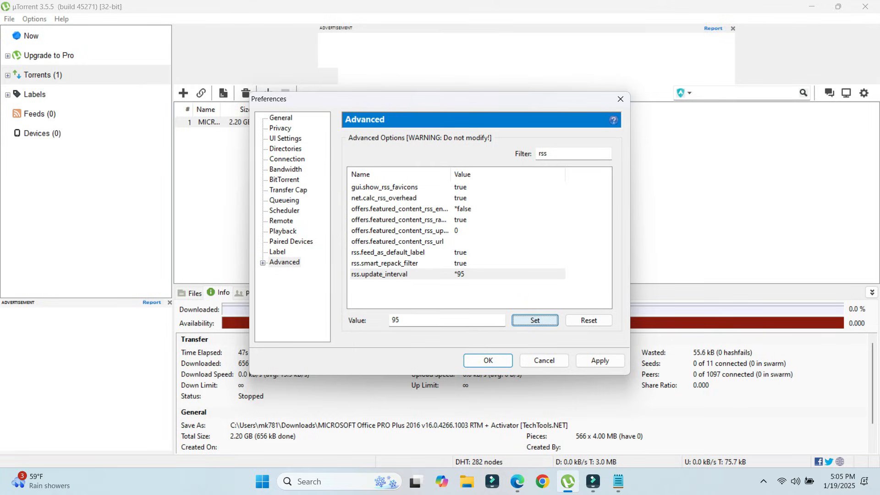
pyautogui.click(599, 361)
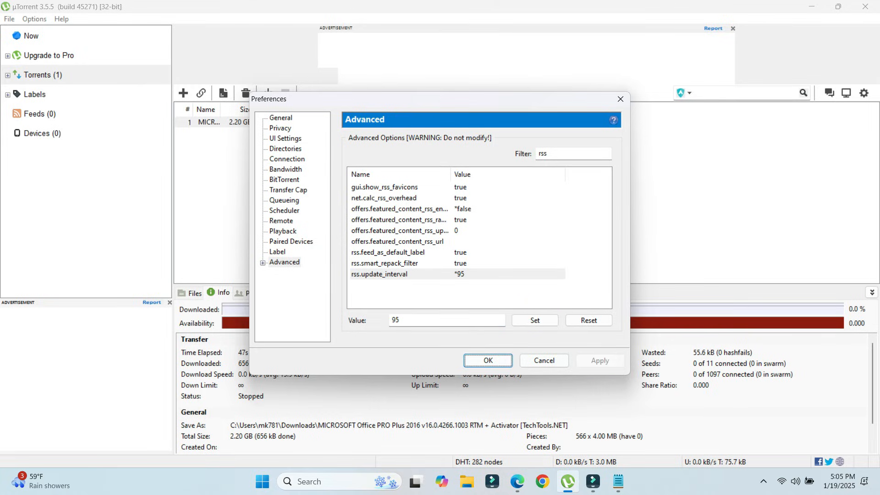
pyautogui.press('Return')
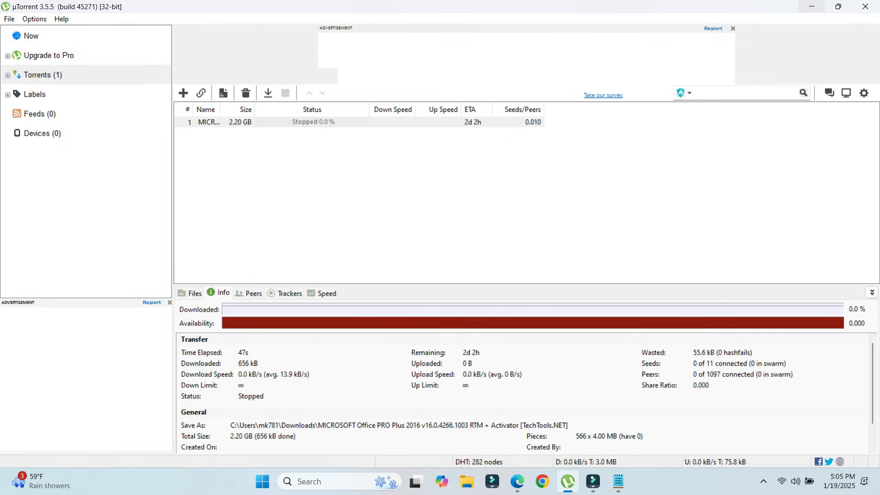
# Step: Copy the entire tracker list from New Tracker.txt in Notepad and paste it into the Trackers field of the stopped torrent's properties in µTorrent
pyautogui.click(618, 481)
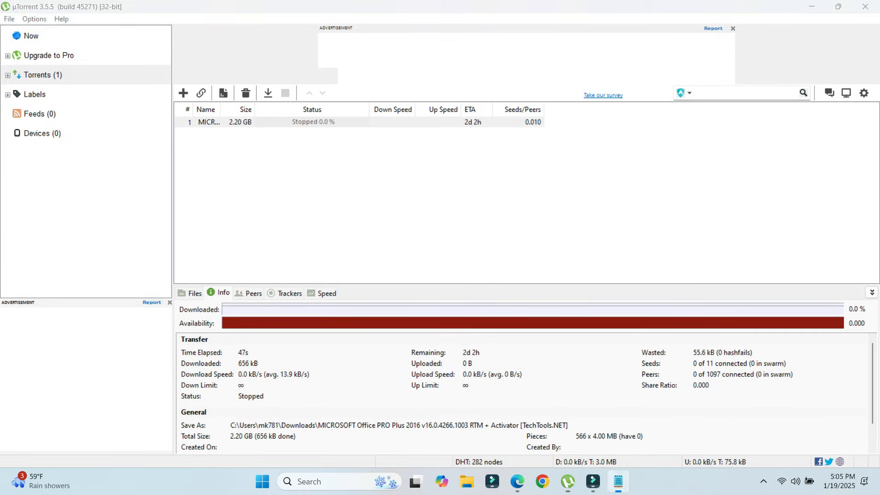
pyautogui.click(68, 173)
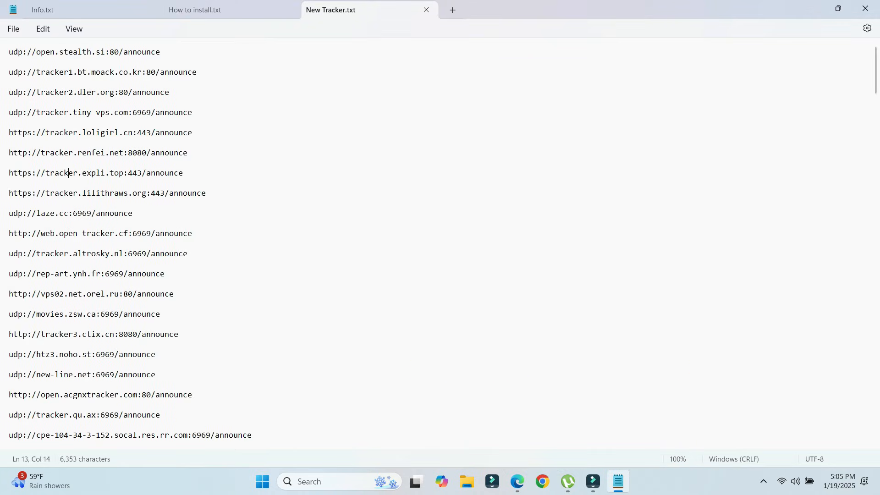
pyautogui.scroll(-1, 440, 243)
pyautogui.scroll(1, 440, 243)
pyautogui.click(568, 481)
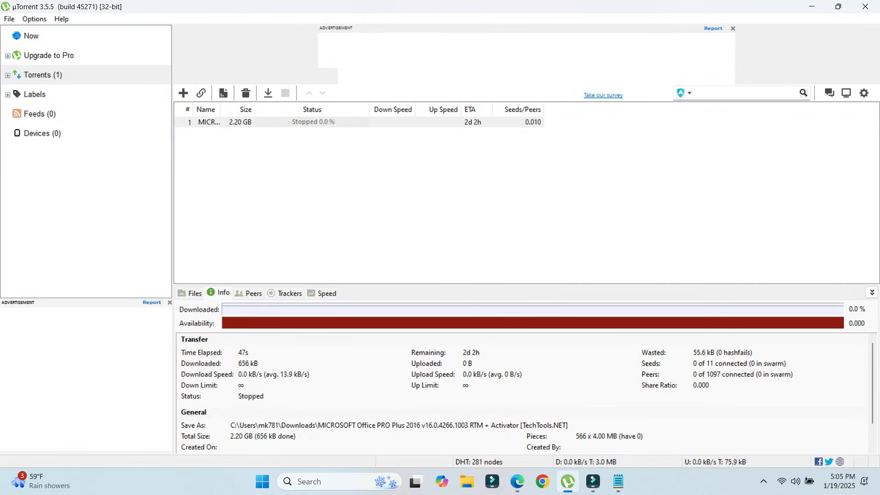
pyautogui.doubleClick(208, 121)
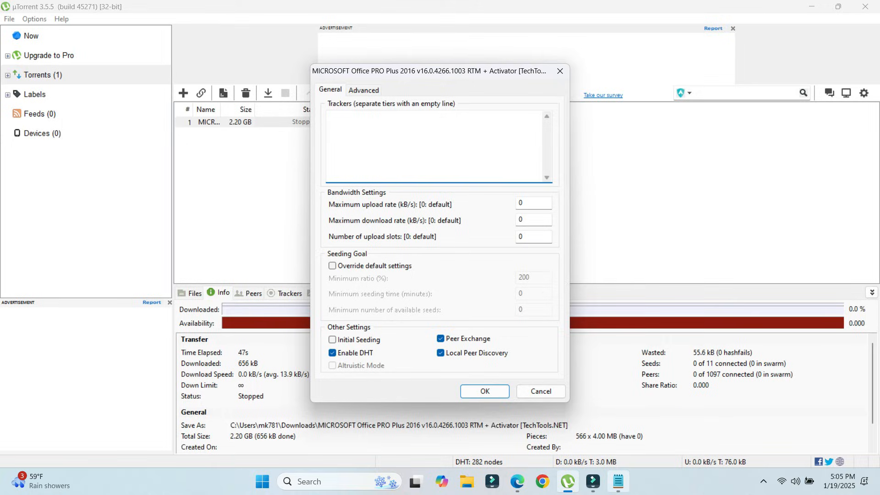
pyautogui.click(618, 481)
pyautogui.click(67, 153)
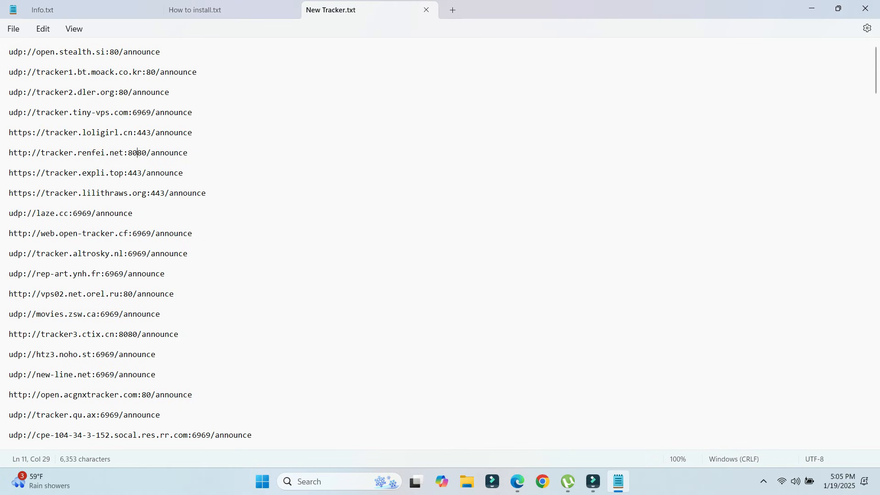
pyautogui.hotkey('ctrl', 'a')
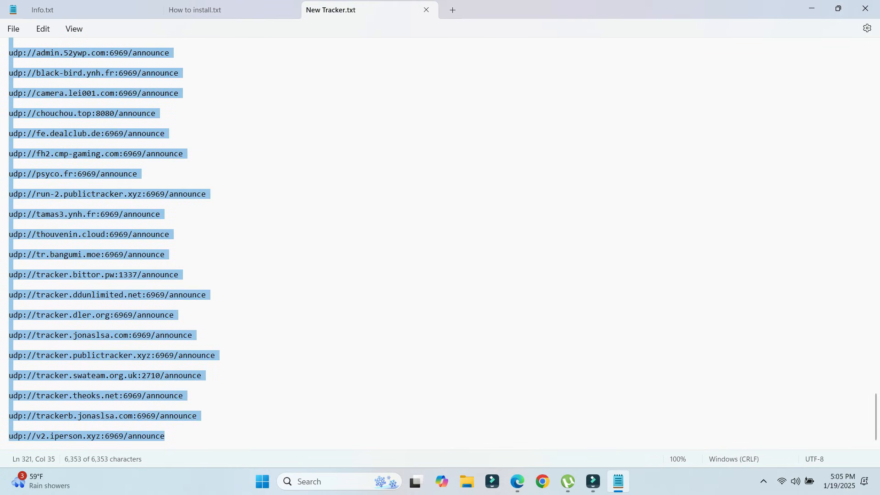
pyautogui.click(568, 481)
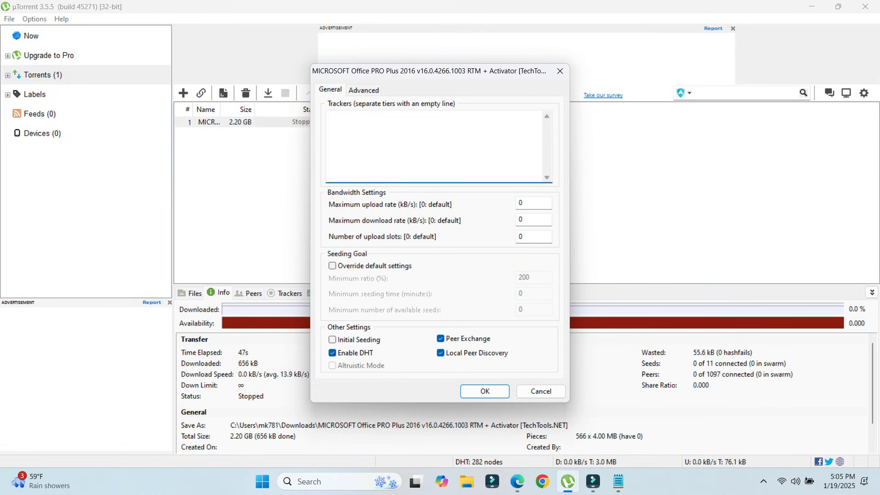
pyautogui.hotkey('ctrl', 'v')
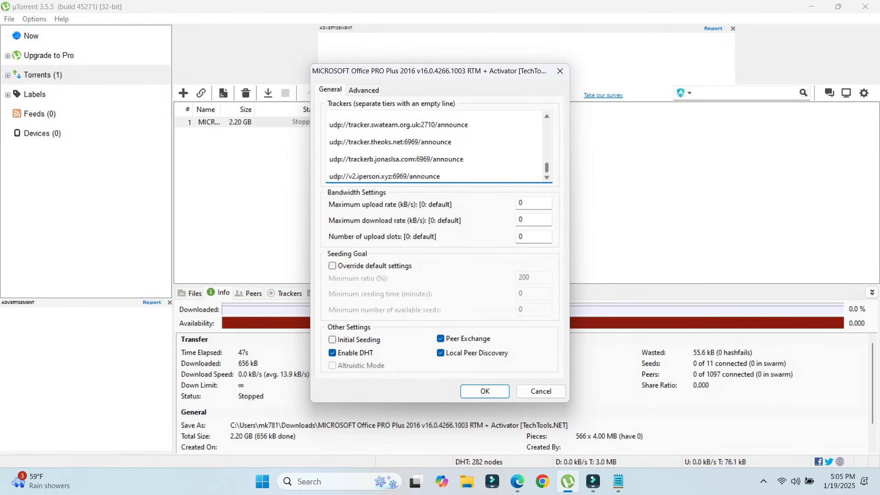
# Step: Save the torrent's new tracker list, then close the µTorrent window and minimize Notepad to reach the desktop
pyautogui.scroll(10, 435, 146)
pyautogui.press('Return')
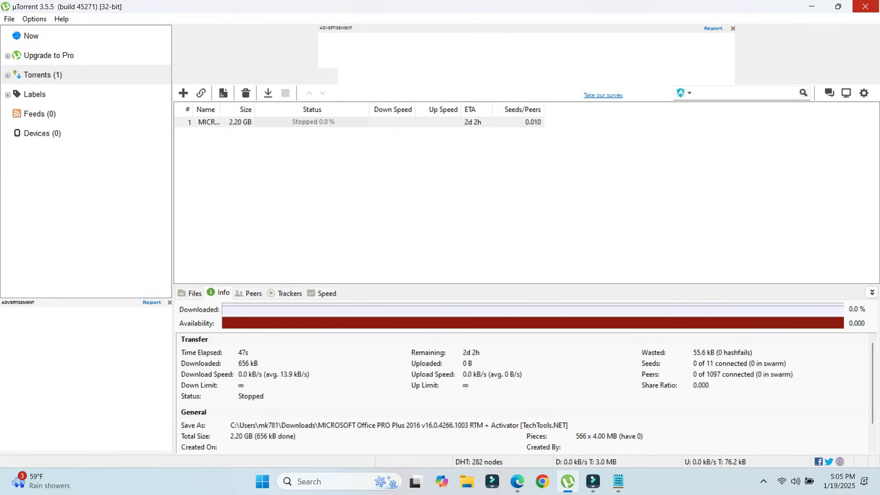
pyautogui.click(865, 7)
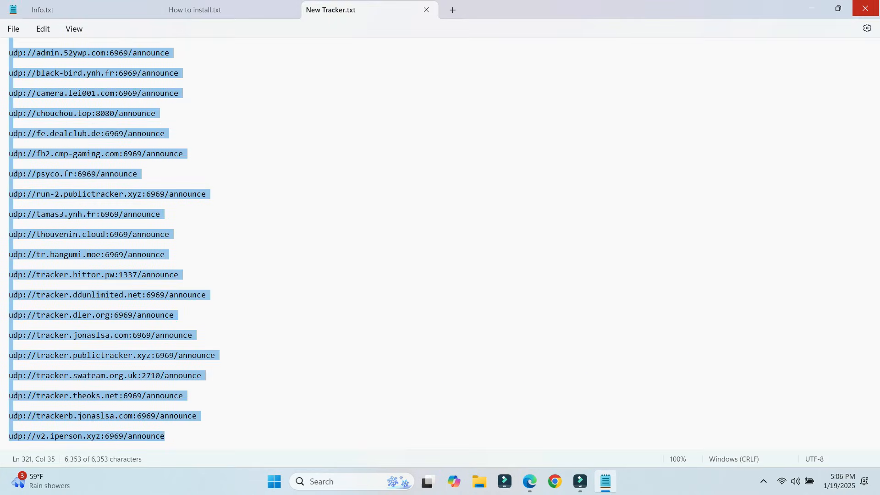
pyautogui.click(811, 8)
pyautogui.rightClick(691, 75)
pyautogui.click(727, 122)
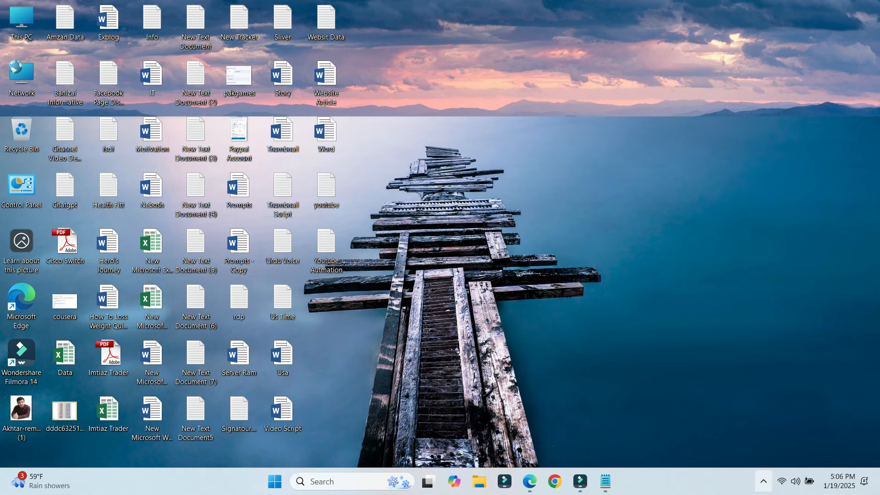
# Step: Exit the µTorrent instance still running in the background and confirm the exit
pyautogui.click(763, 480)
pyautogui.rightClick(774, 445)
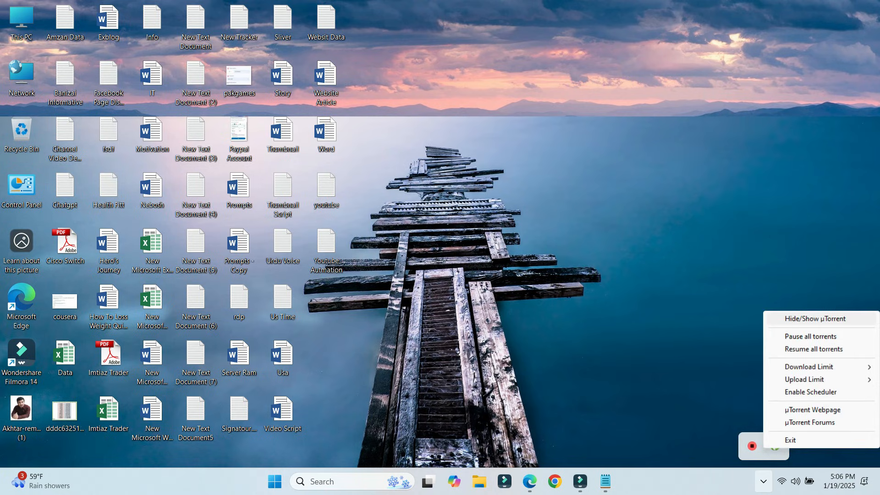
pyautogui.click(790, 440)
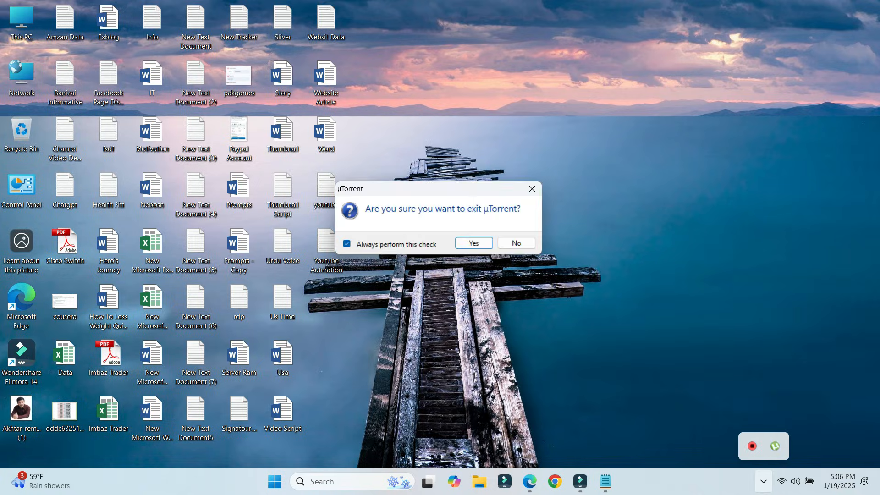
pyautogui.press('Return')
pyautogui.rightClick(507, 213)
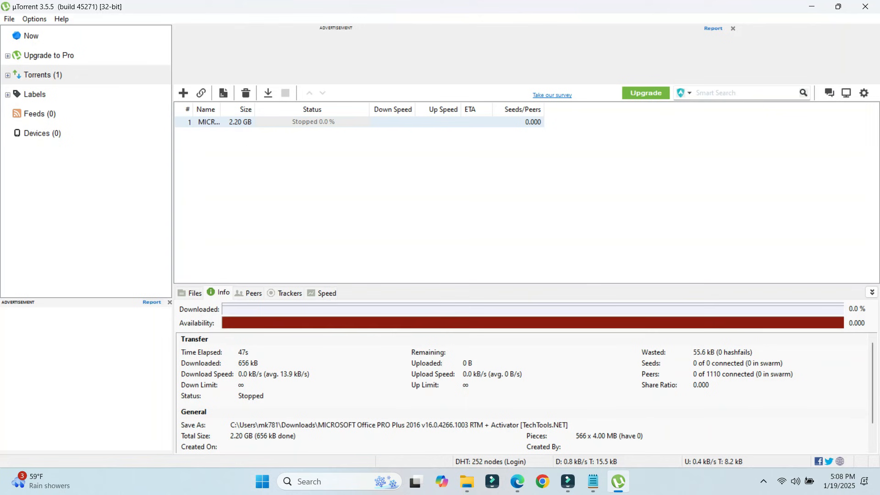
# Step: Start the stopped Microsoft Office torrent in µTorrent and view its transfer and general details
pyautogui.rightClick(233, 122)
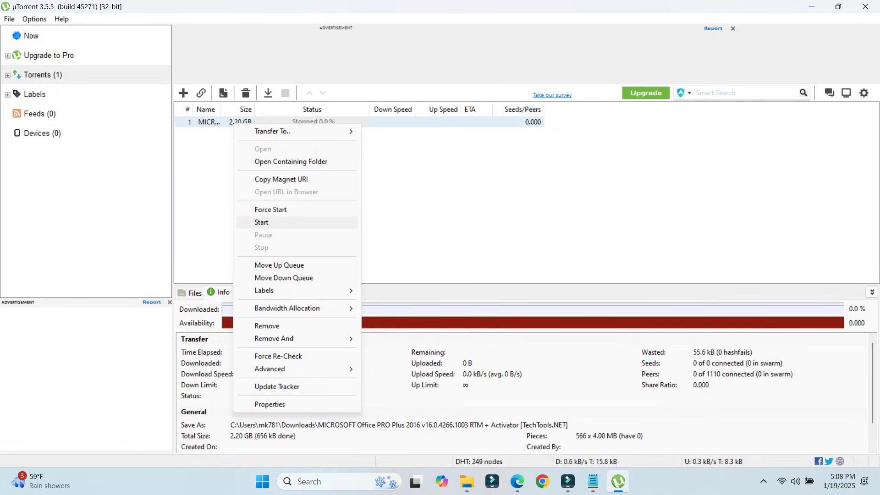
pyautogui.click(262, 222)
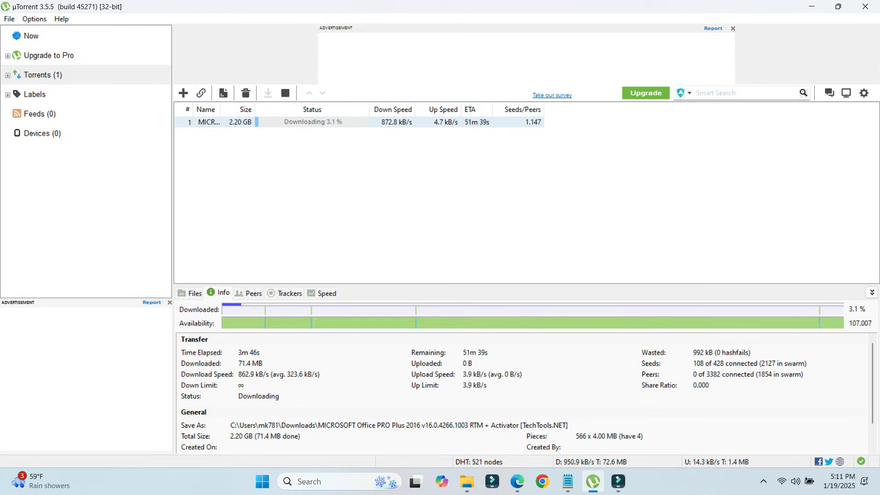
pyautogui.scroll(-1, 522, 392)
pyautogui.click(762, 481)
pyautogui.rightClick(751, 445)
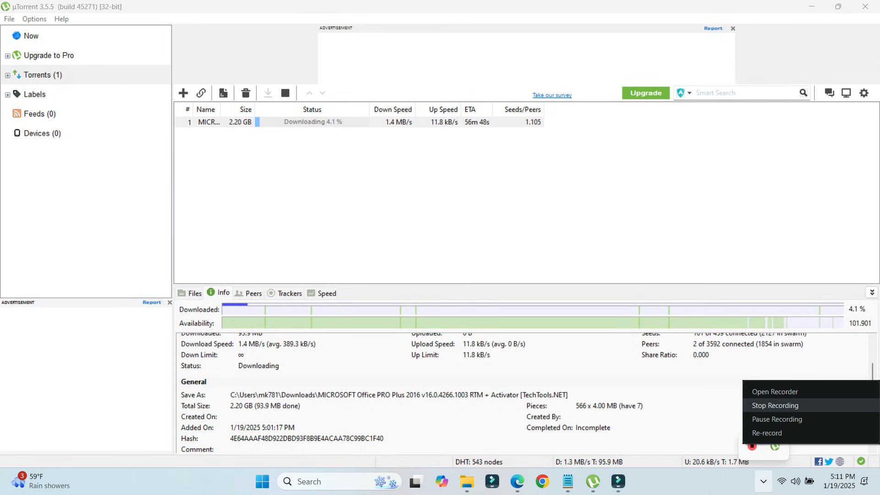
pyautogui.click(568, 207)
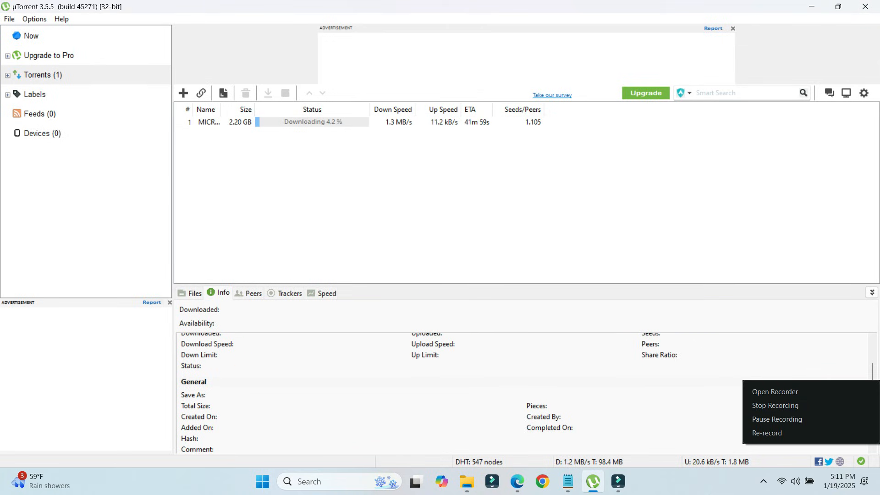
pyautogui.click(349, 122)
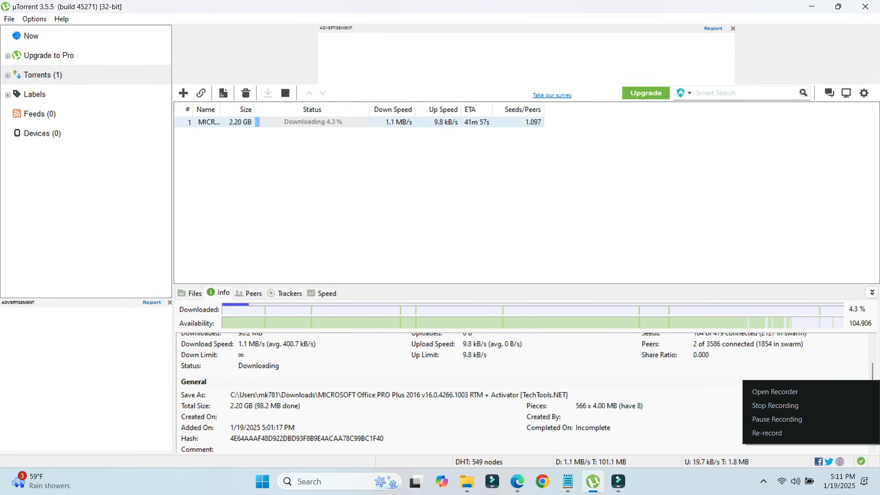